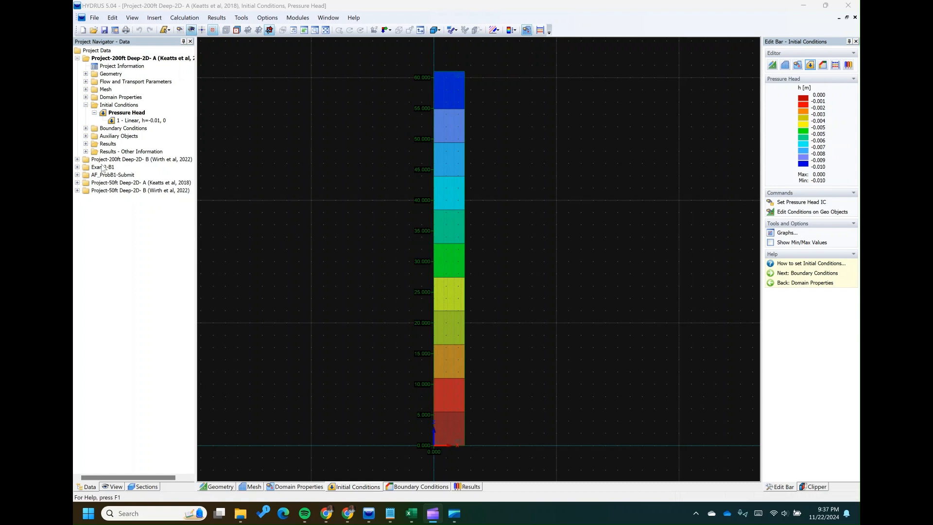
Graph the cumulative Seepage Face Flux against time for Project-200ft Deep-2D- A and export its data as a text file to the Outputs folder.
{"action": "left_click", "coordinate": [85, 152]}
{"action": "double_click", "coordinate": [130, 175]}
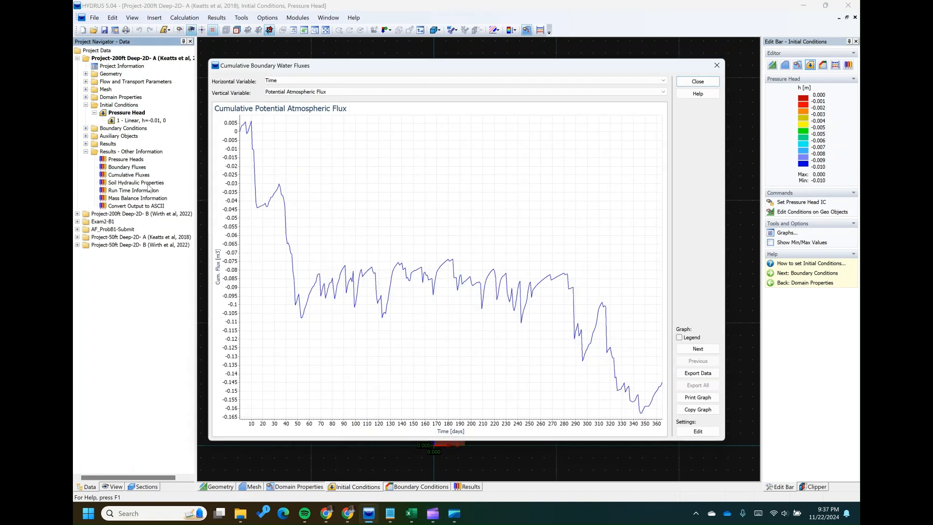
{"action": "left_click", "coordinate": [315, 92]}
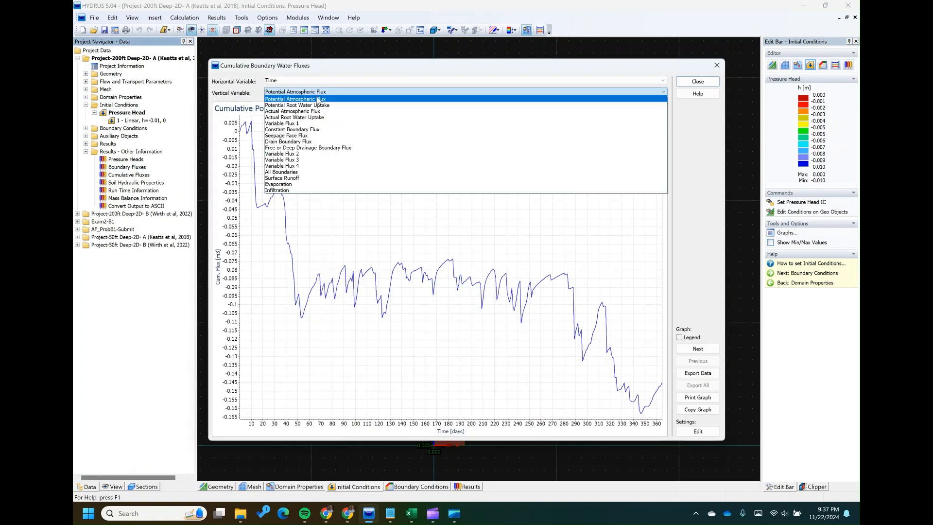
{"action": "left_click", "coordinate": [290, 136]}
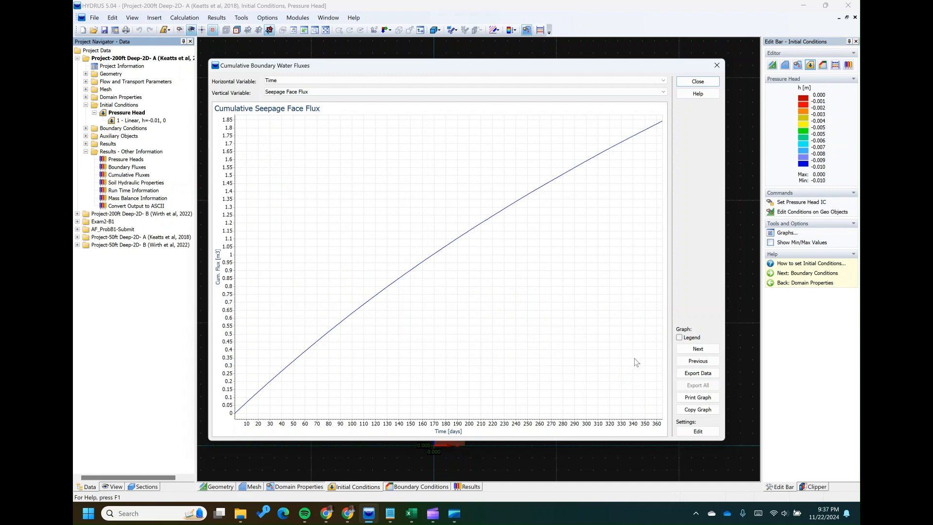
{"action": "left_click", "coordinate": [698, 373]}
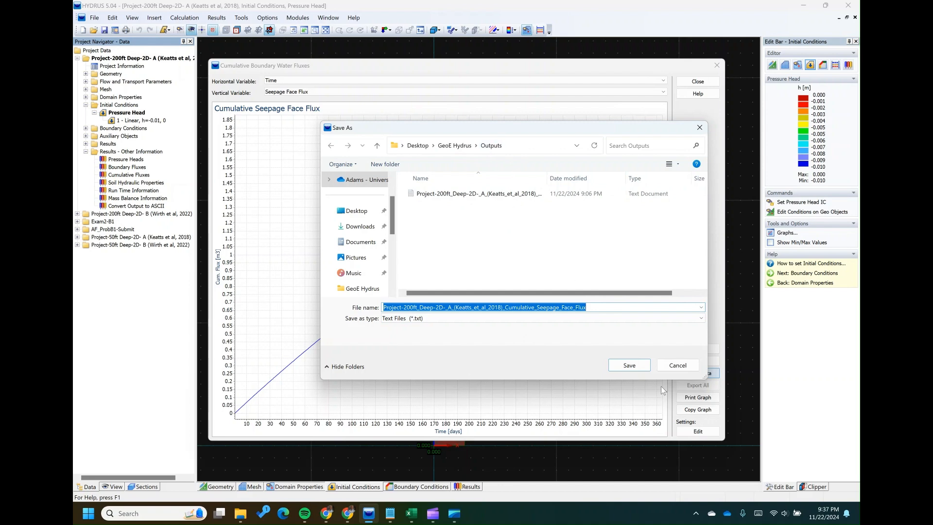
{"action": "left_click", "coordinate": [629, 365]}
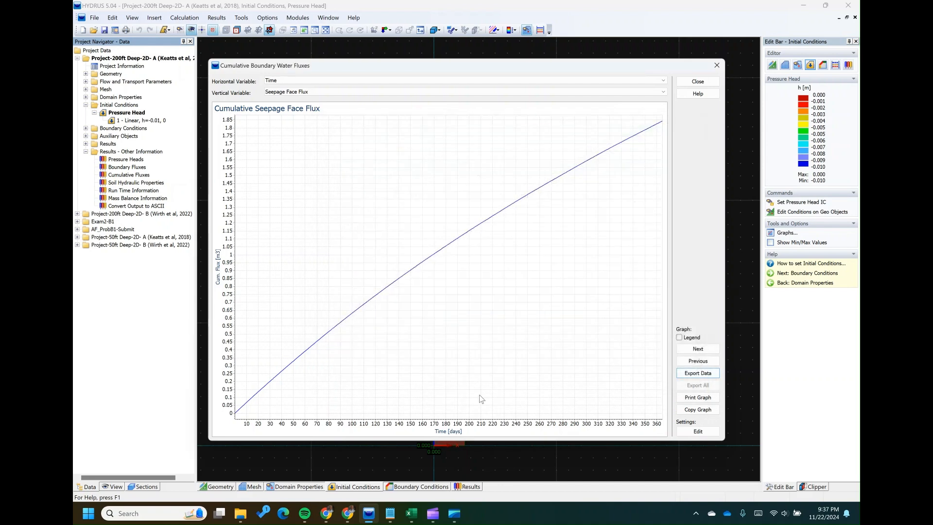
Switch to the blank Excel workbook and check the exported text files in the Outputs folder in a maximized File Explorer window.
{"action": "left_click", "coordinate": [412, 517]}
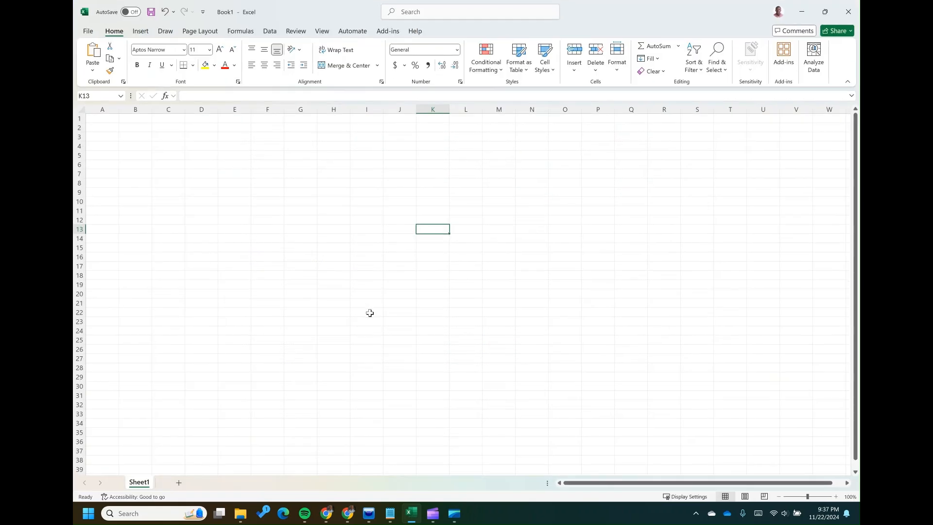
{"action": "left_click", "coordinate": [222, 164]}
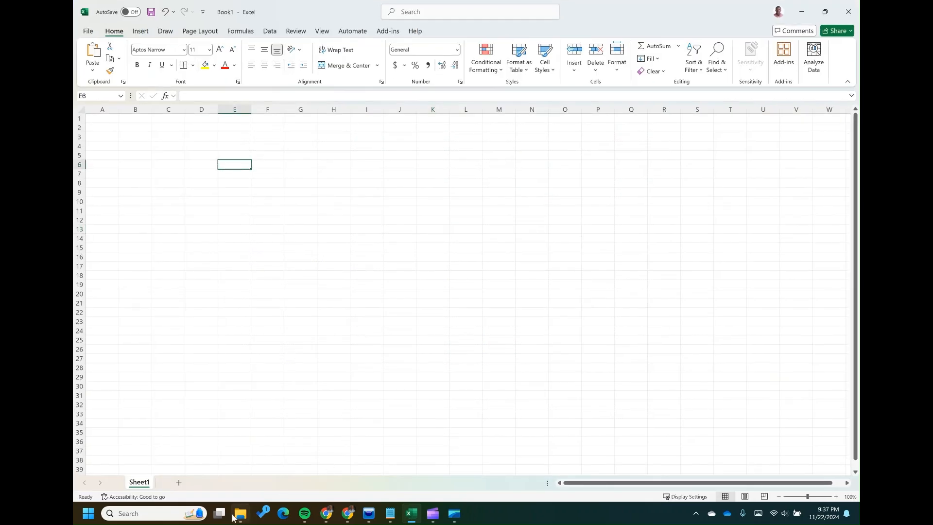
{"action": "left_click", "coordinate": [258, 427]}
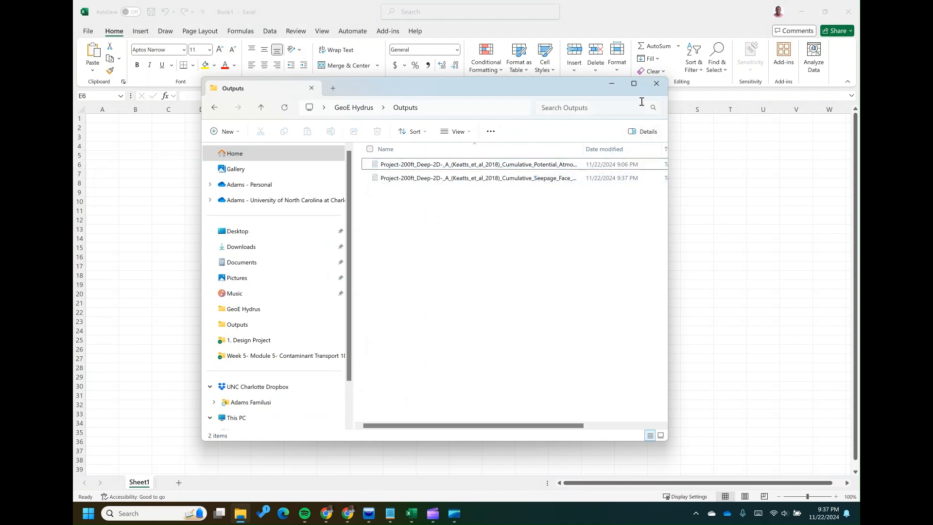
{"action": "left_click", "coordinate": [634, 84]}
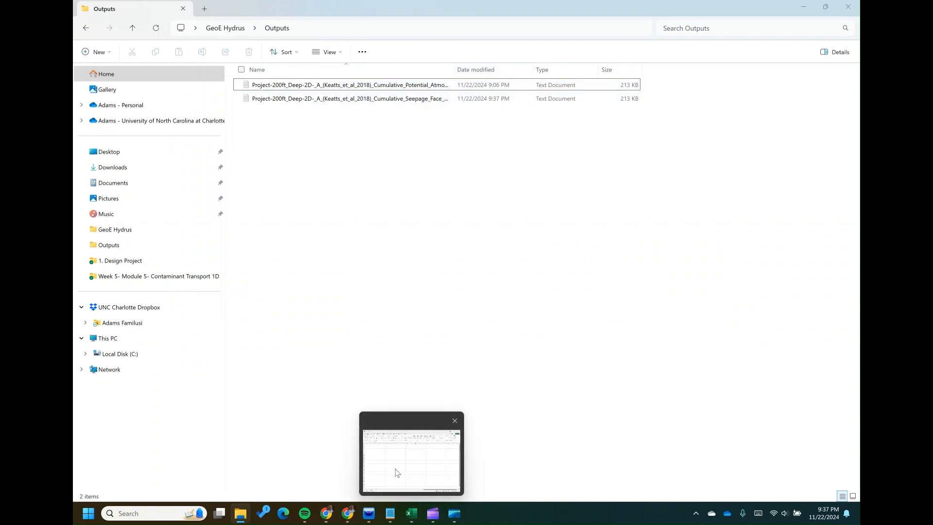
Return to Excel, import the Cumulative_Seepage_Face_Flux text file from the Outputs folder, and load it without transforming the data.
{"action": "left_click", "coordinate": [394, 470]}
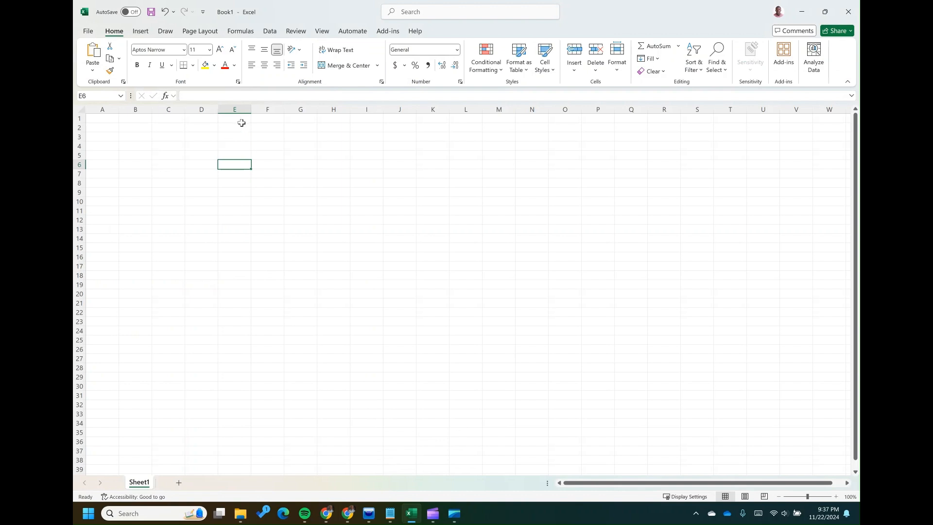
{"action": "left_click", "coordinate": [270, 32]}
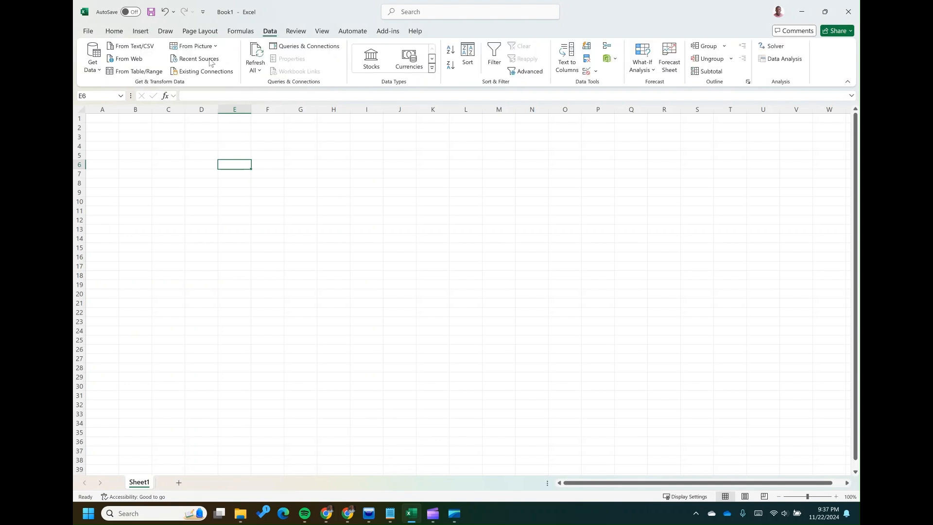
{"action": "left_click", "coordinate": [131, 47]}
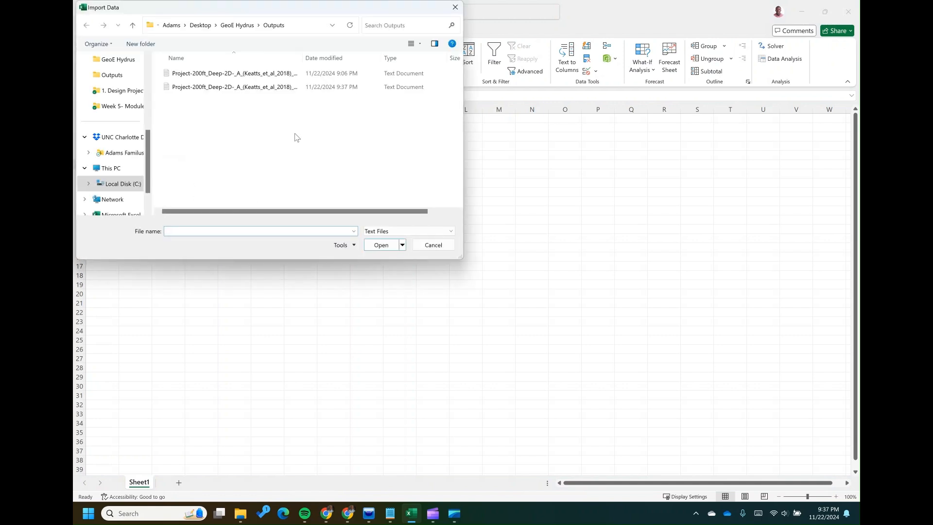
{"action": "left_click_drag", "start_coordinate": [301, 58], "coordinate": [393, 57]}
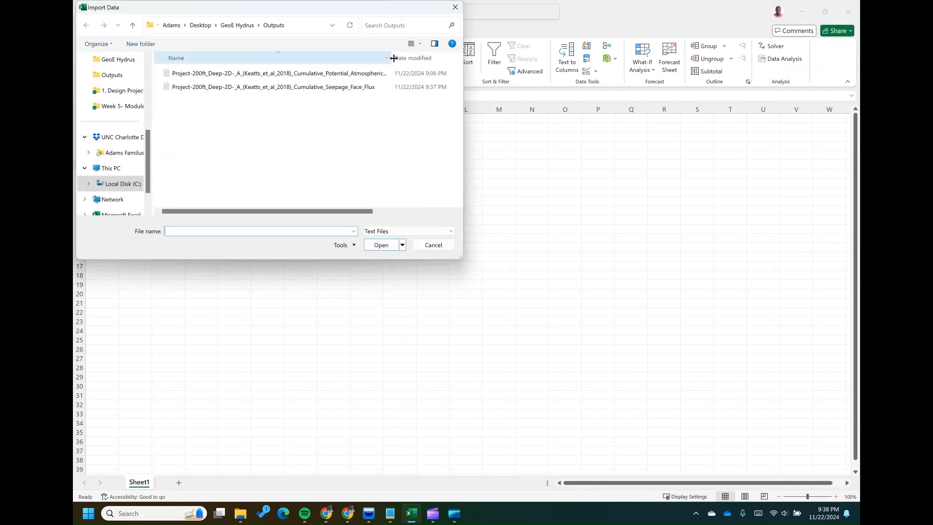
{"action": "left_click", "coordinate": [327, 88]}
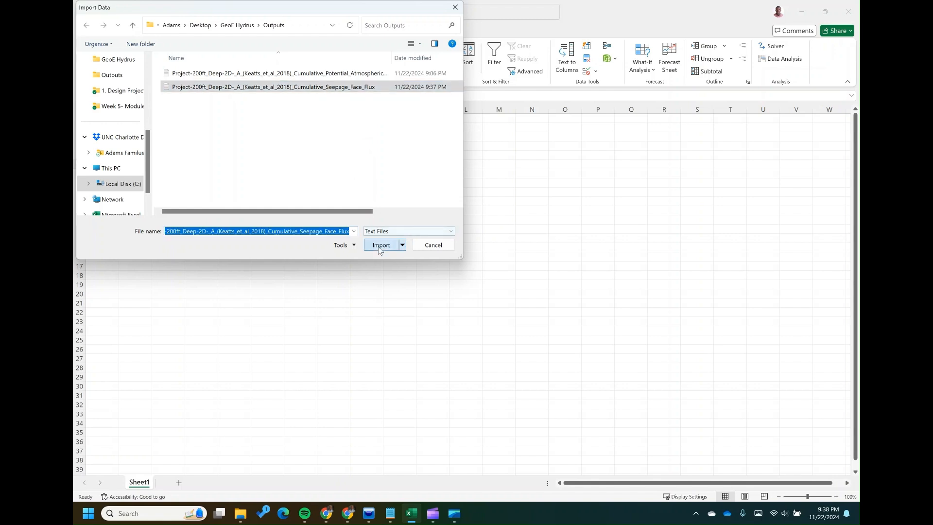
{"action": "left_click", "coordinate": [381, 245]}
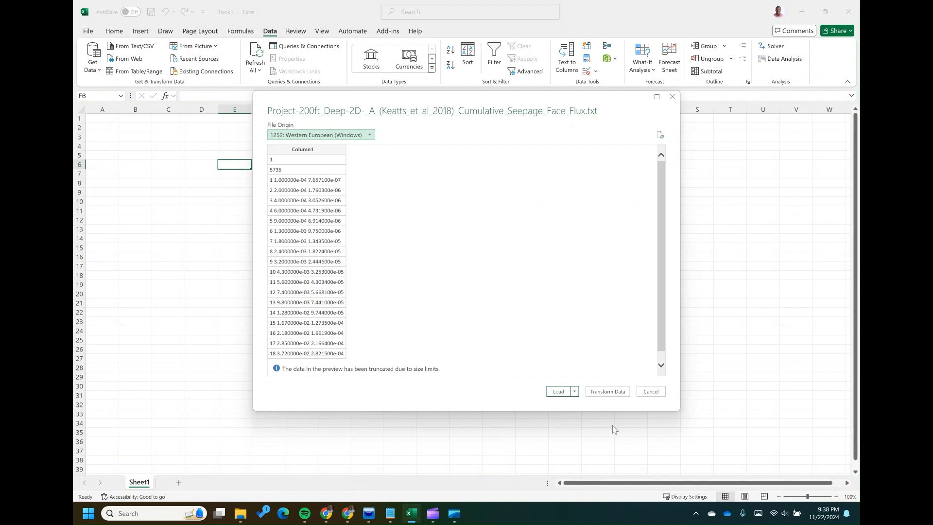
{"action": "left_click", "coordinate": [559, 392]}
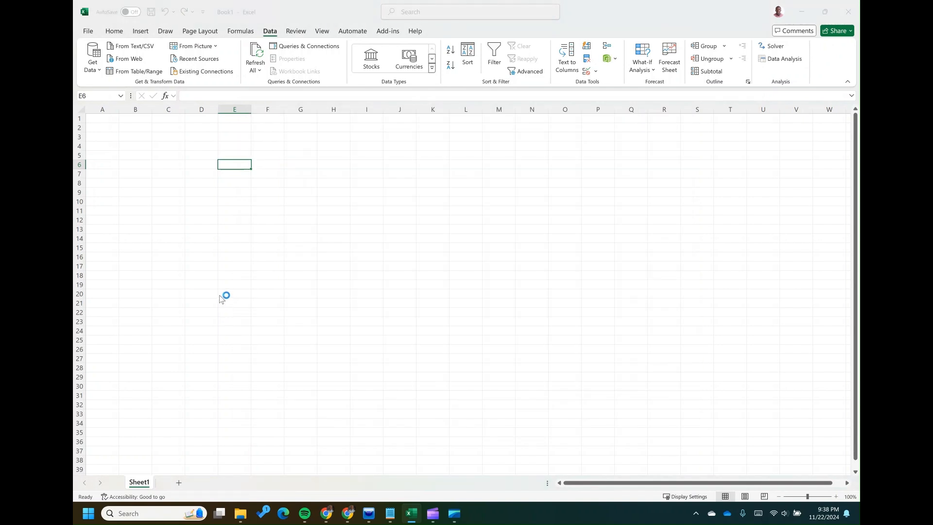
Examine how the imported seepage flux values are arranged in the table's single column.
{"action": "left_click", "coordinate": [122, 182]}
{"action": "left_click", "coordinate": [156, 286]}
{"action": "left_click", "coordinate": [182, 176]}
{"action": "left_click", "coordinate": [141, 211]}
{"action": "left_click", "coordinate": [242, 238]}
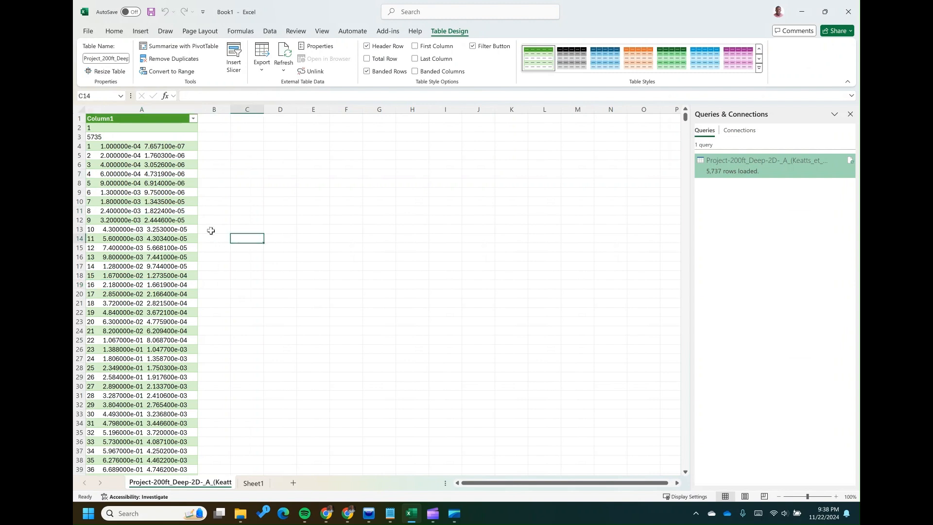
{"action": "left_click", "coordinate": [156, 193]}
{"action": "left_click", "coordinate": [118, 146]}
{"action": "left_click", "coordinate": [156, 184]}
{"action": "left_click", "coordinate": [141, 211]}
{"action": "left_click", "coordinate": [140, 258]}
Delete the worksheet that holds the untransformed seepage flux import.
{"action": "right_click", "coordinate": [211, 484]}
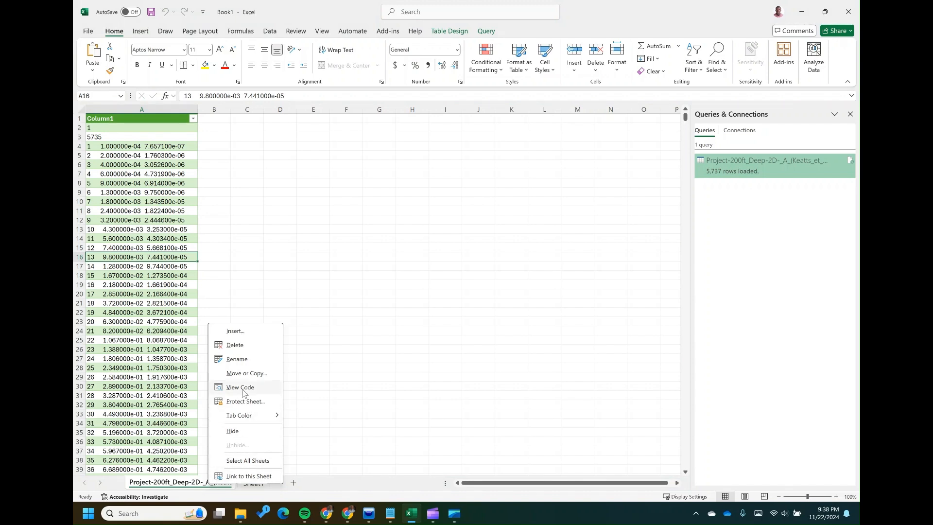
{"action": "left_click", "coordinate": [234, 345]}
{"action": "left_click", "coordinate": [451, 282]}
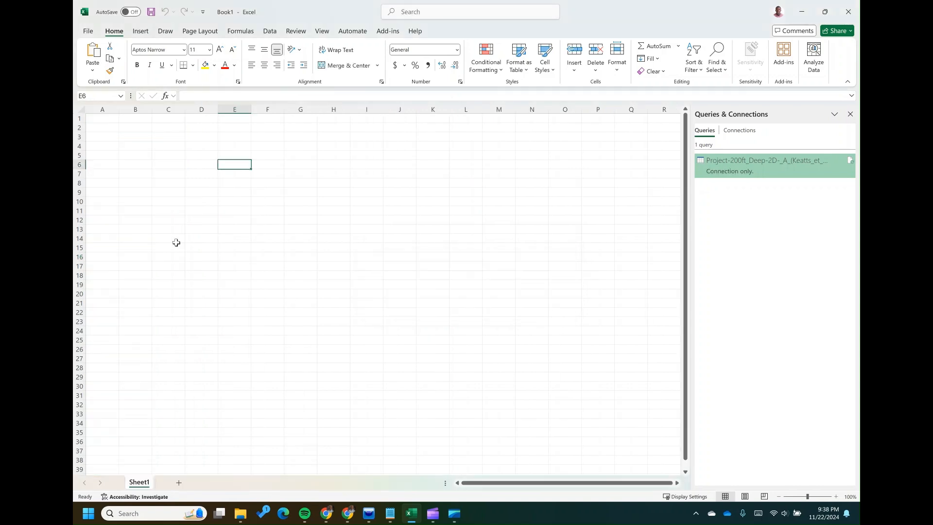
Import the Cumulative_Seepage_Face_Flux text file again and open it for transformation in Power Query Editor.
{"action": "left_click", "coordinate": [270, 32]}
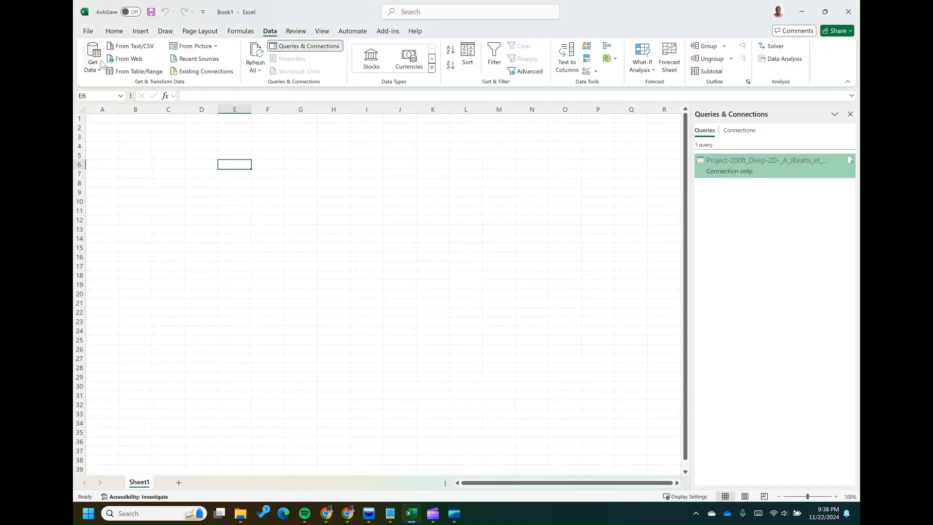
{"action": "left_click", "coordinate": [132, 47]}
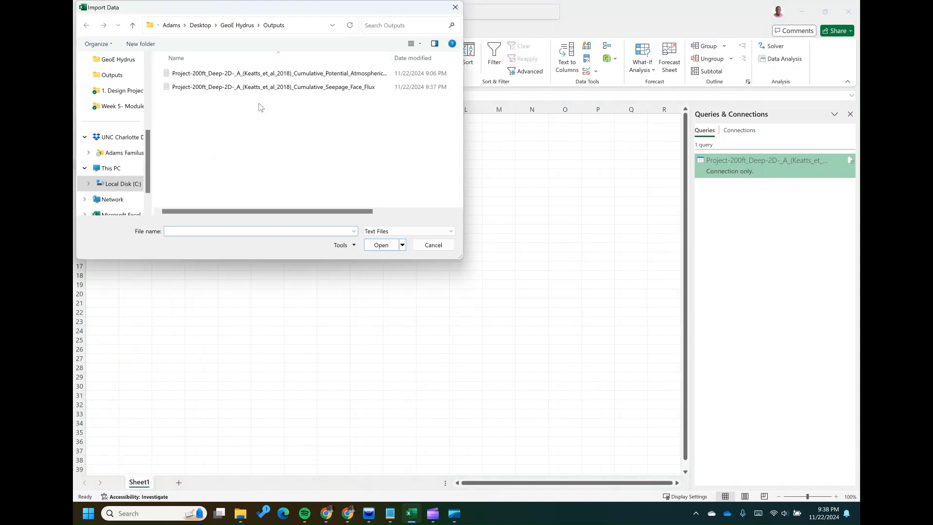
{"action": "left_click", "coordinate": [318, 87]}
{"action": "left_click", "coordinate": [381, 245]}
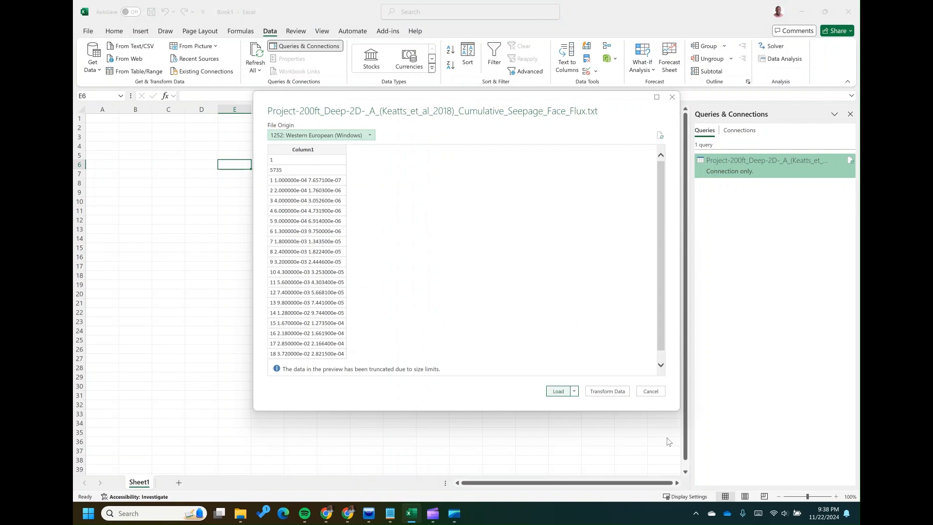
{"action": "left_click", "coordinate": [601, 392]}
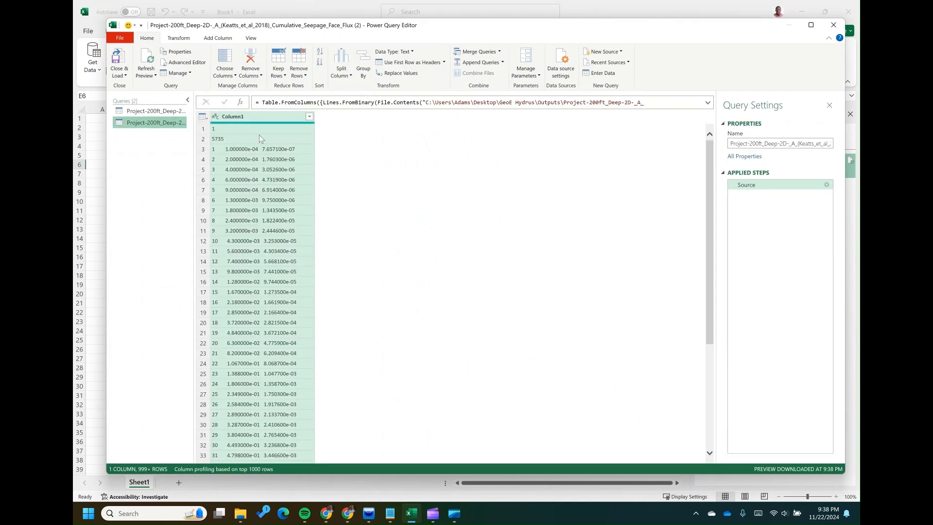
Split Column1 by delimiter, using Space at the right-most delimiter.
{"action": "left_click", "coordinate": [348, 78]}
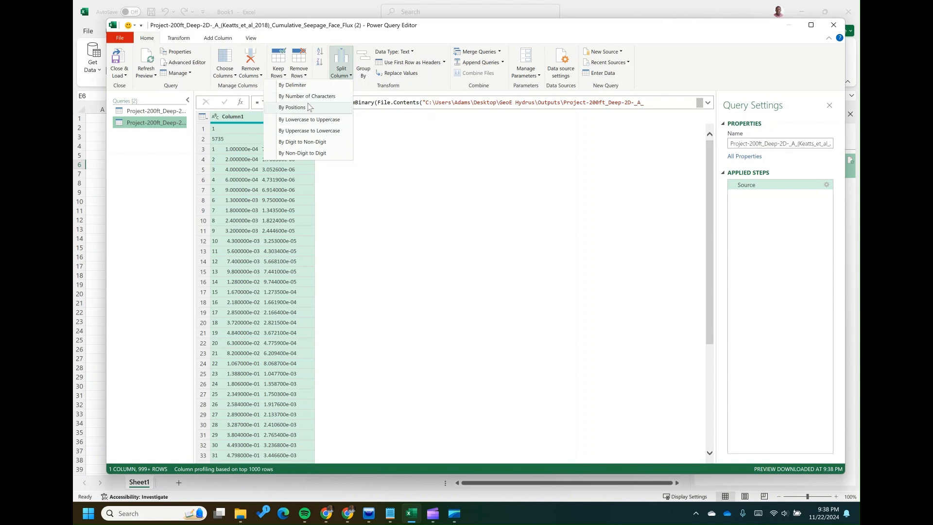
{"action": "left_click", "coordinate": [297, 85]}
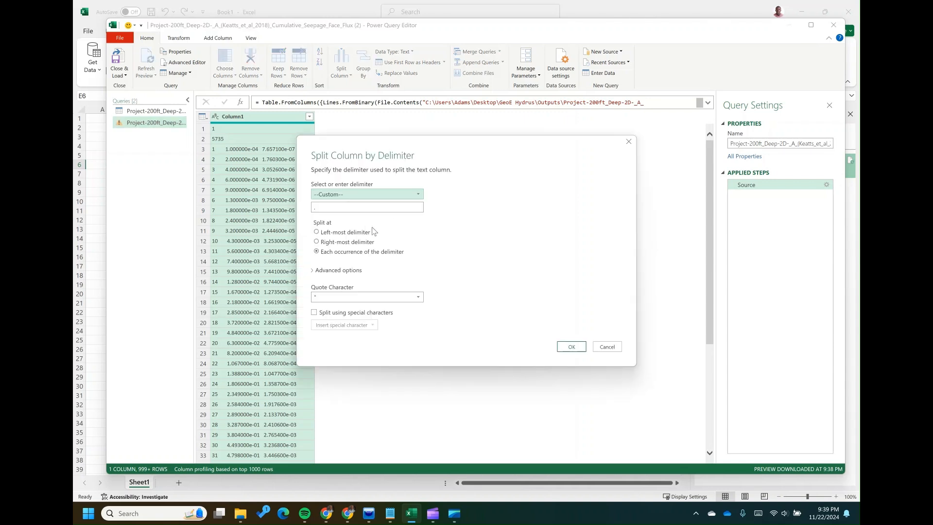
{"action": "left_click_drag", "start_coordinate": [412, 146], "coordinate": [472, 136]}
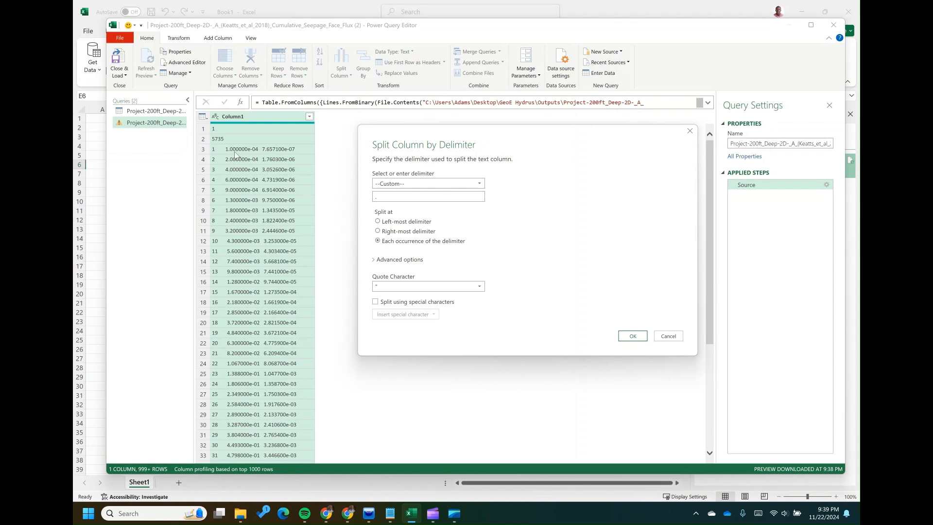
{"action": "left_click", "coordinate": [467, 187]}
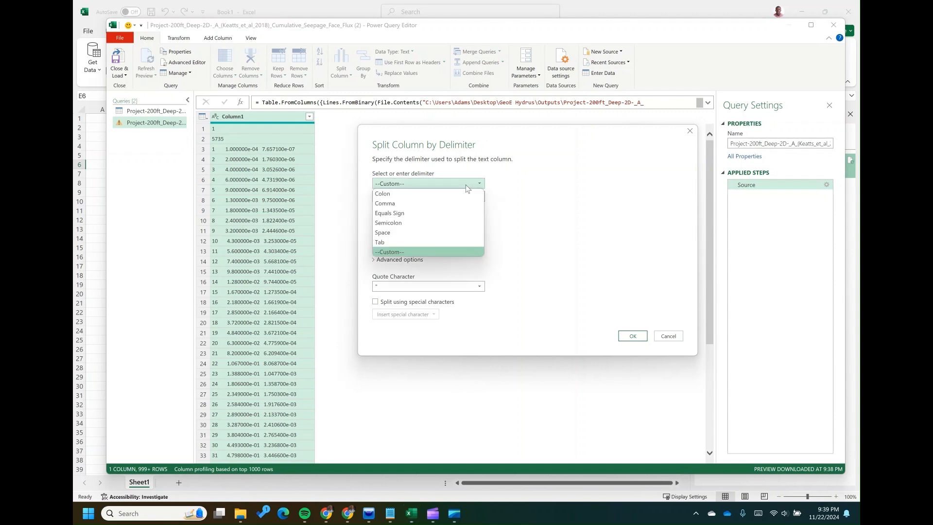
{"action": "left_click", "coordinate": [394, 231]}
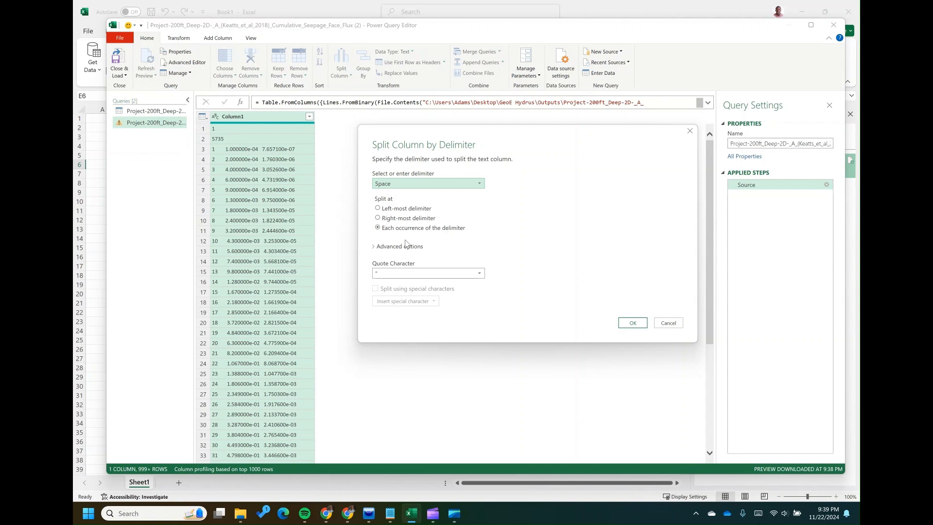
{"action": "left_click", "coordinate": [378, 218]}
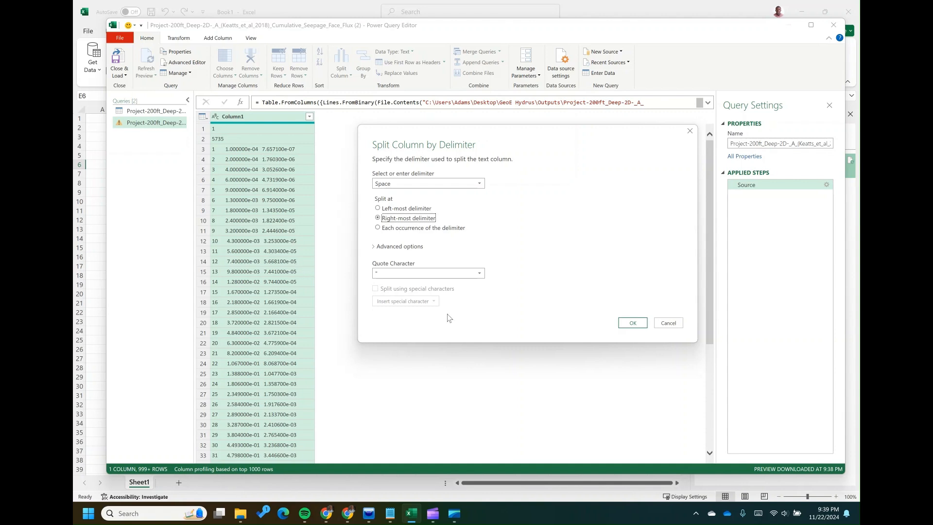
{"action": "left_click", "coordinate": [632, 323]}
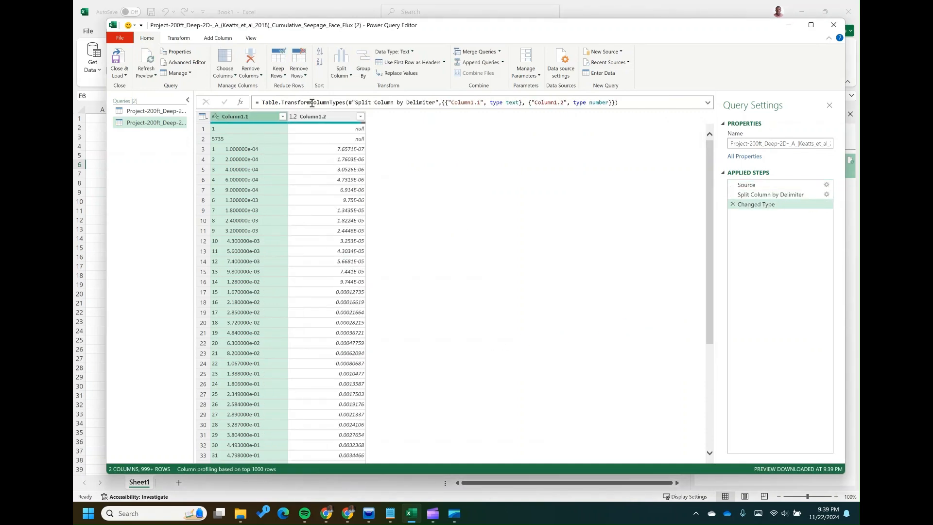
Split Column1.1 by delimiter, using Space at the left-most delimiter.
{"action": "left_click", "coordinate": [344, 73]}
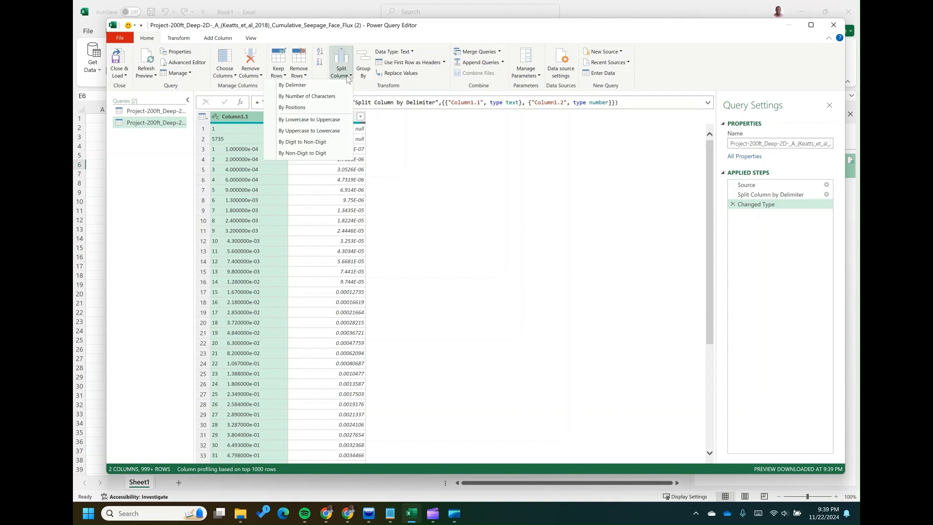
{"action": "left_click", "coordinate": [292, 85]}
{"action": "left_click", "coordinate": [403, 195]}
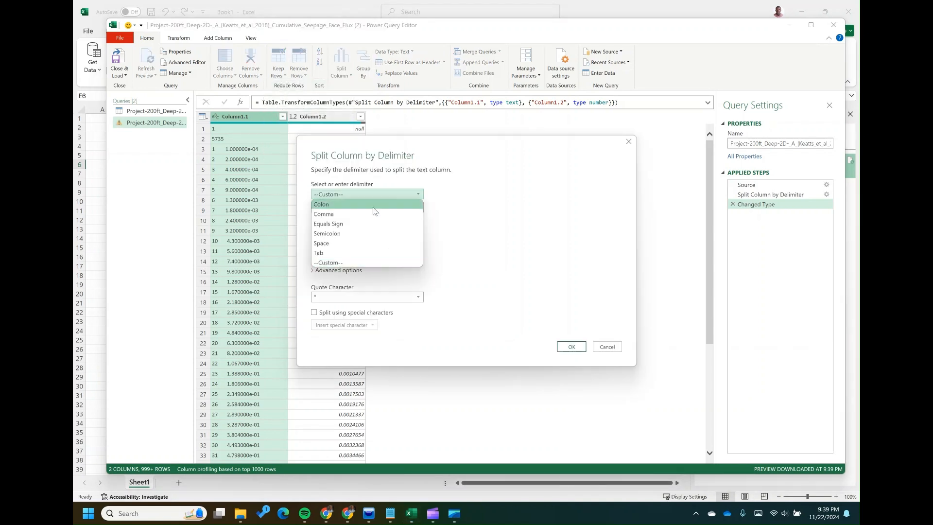
{"action": "left_click", "coordinate": [338, 239]}
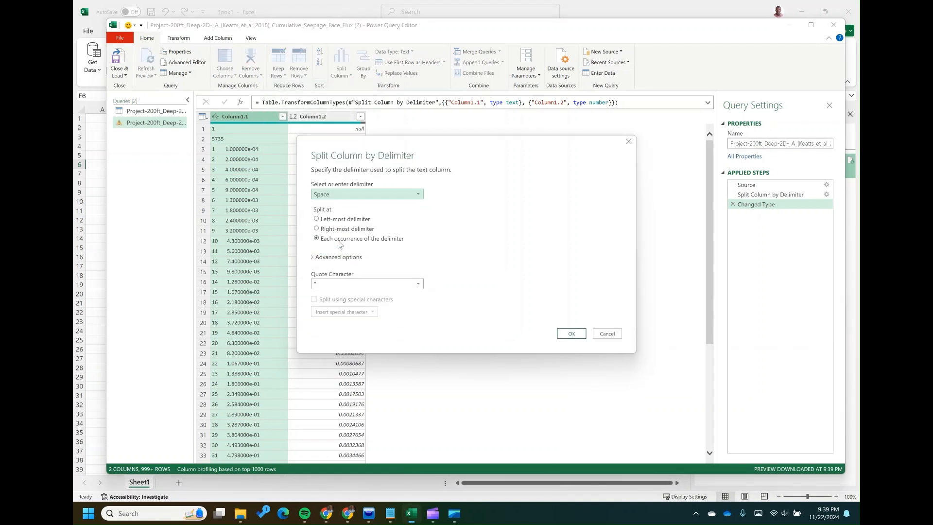
{"action": "left_click", "coordinate": [320, 219]}
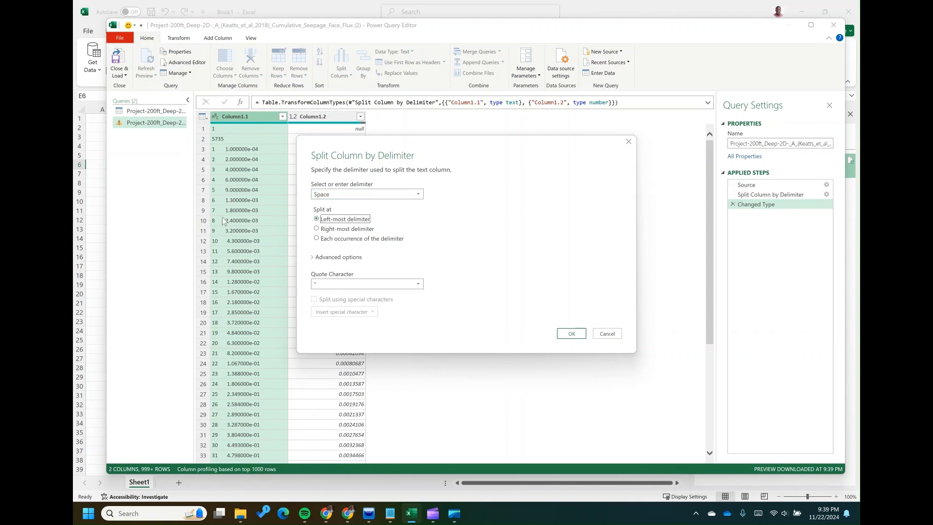
{"action": "left_click", "coordinate": [572, 335]}
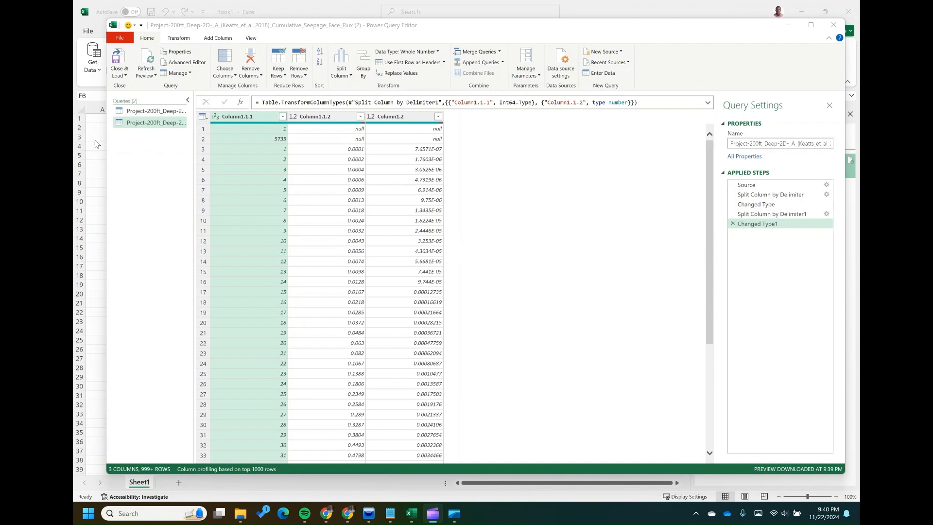
Close Power Query Editor and load the split seepage flux query into a new worksheet.
{"action": "left_click", "coordinate": [123, 75]}
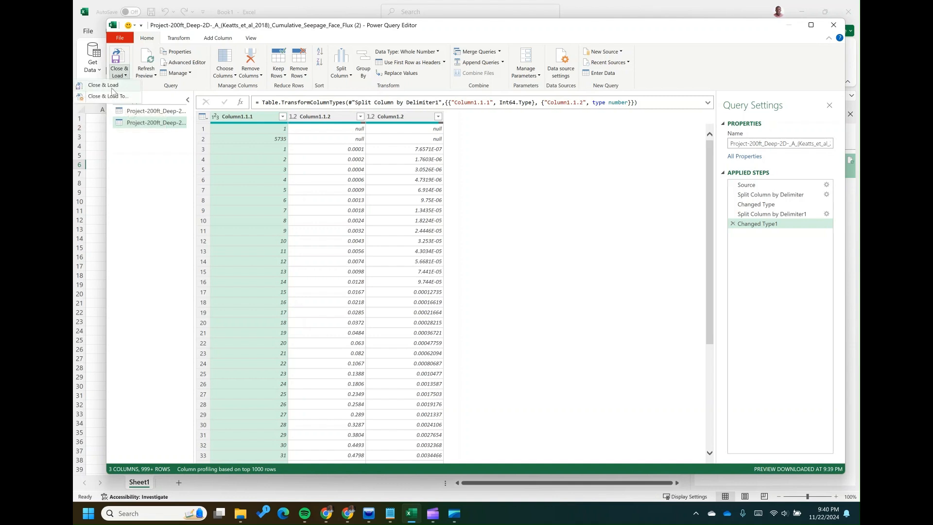
{"action": "left_click", "coordinate": [116, 86]}
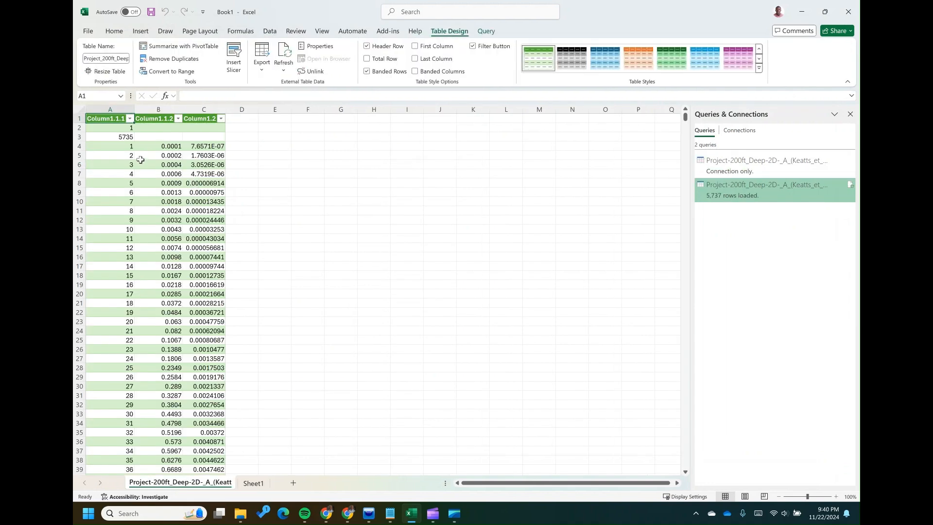
{"action": "left_click", "coordinate": [299, 227]}
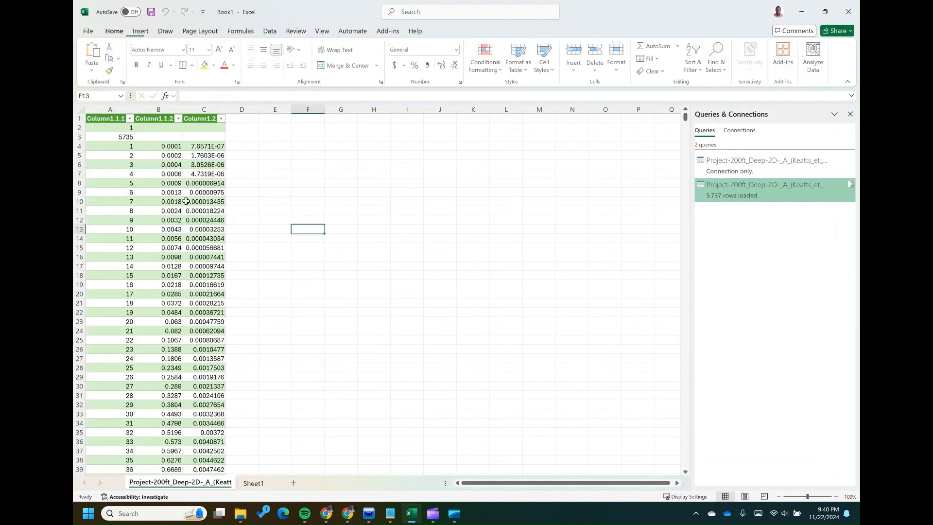
Examine the values in Column1.1.2 from the first data row to the end of the table.
{"action": "left_click_drag", "start_coordinate": [160, 146], "coordinate": [163, 235]}
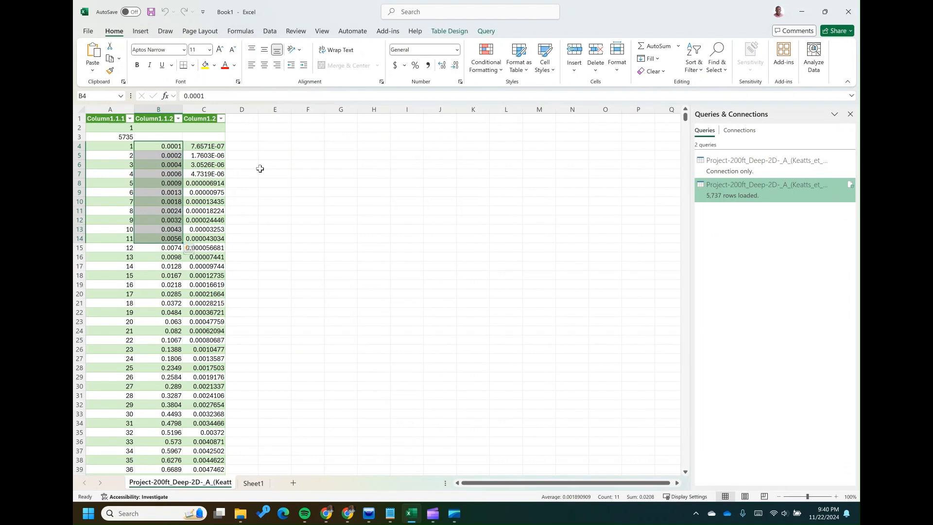
{"action": "left_click", "coordinate": [304, 172]}
{"action": "left_click_drag", "start_coordinate": [161, 149], "coordinate": [162, 276]}
{"action": "left_click", "coordinate": [331, 212]}
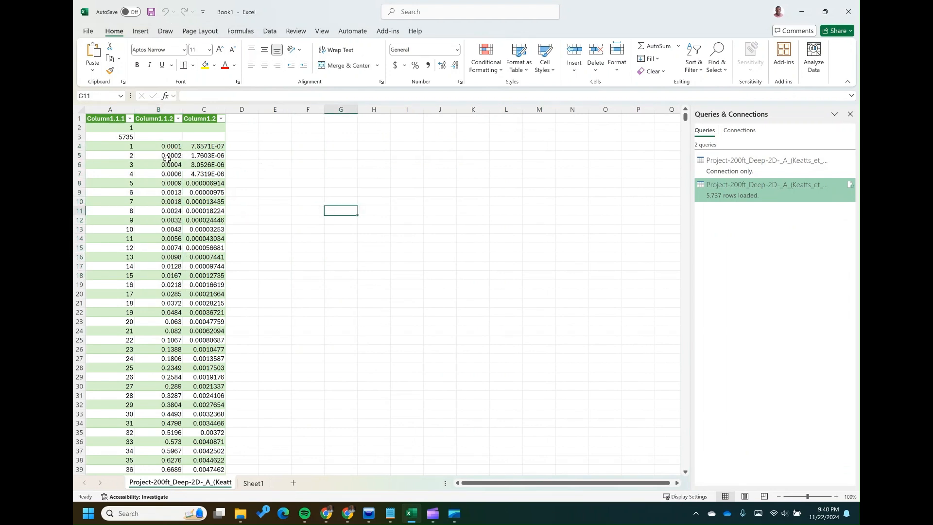
{"action": "left_click_drag", "start_coordinate": [688, 118], "coordinate": [700, 460]}
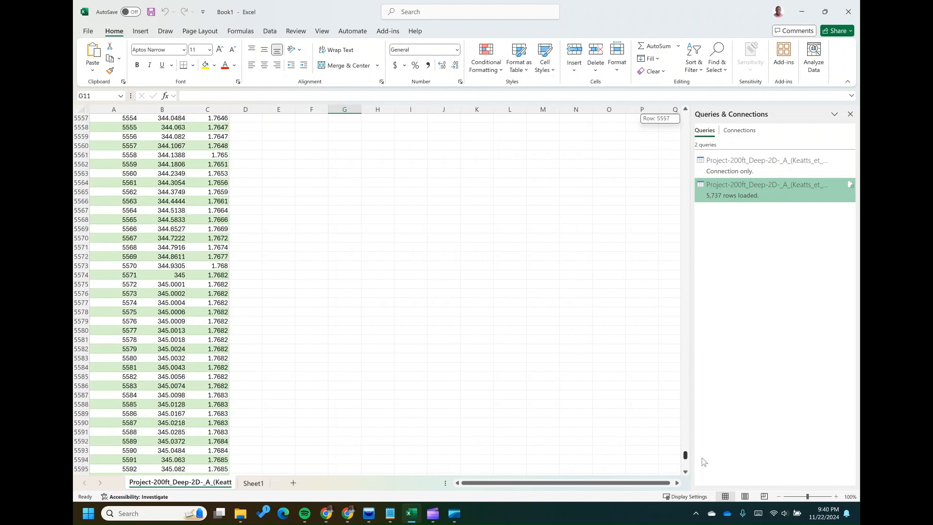
{"action": "scroll", "coordinate": [343, 334], "scroll_direction": "down", "scroll_amount": 20}
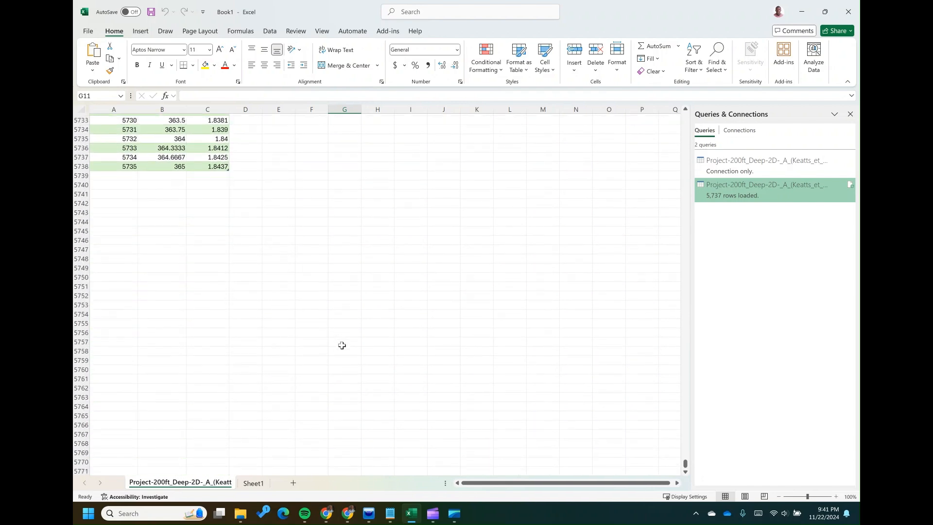
{"action": "scroll", "coordinate": [340, 344], "scroll_direction": "up", "scroll_amount": 15}
{"action": "left_click", "coordinate": [161, 341]}
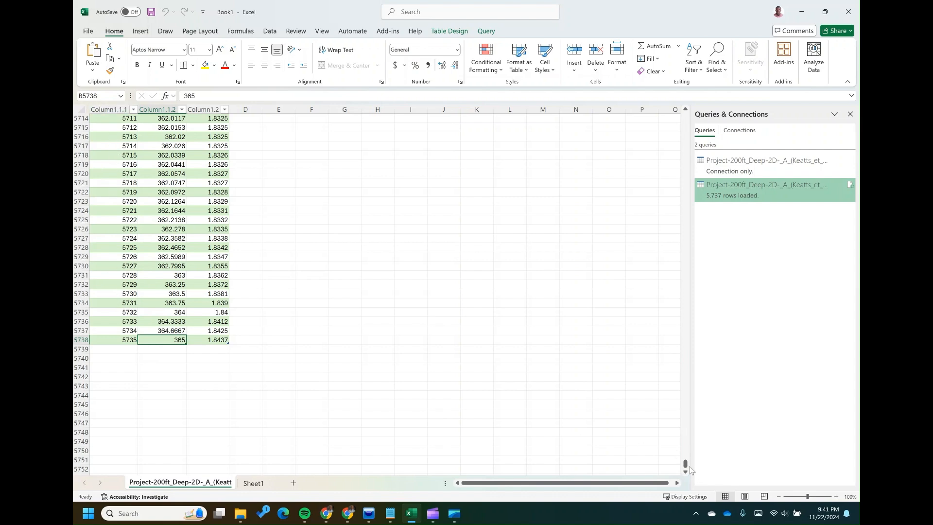
{"action": "left_click_drag", "start_coordinate": [686, 464], "coordinate": [593, 139]}
{"action": "left_click", "coordinate": [440, 247]}
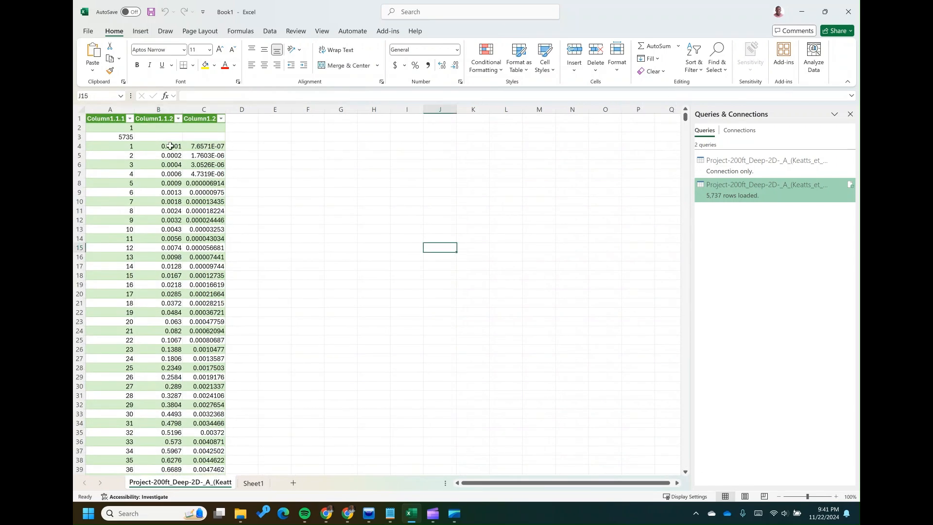
Clear the contents of rows 2 and 3 above the flux data.
{"action": "left_click_drag", "start_coordinate": [79, 128], "coordinate": [77, 138]}
{"action": "key", "text": "Delete"}
{"action": "left_click", "coordinate": [343, 173]}
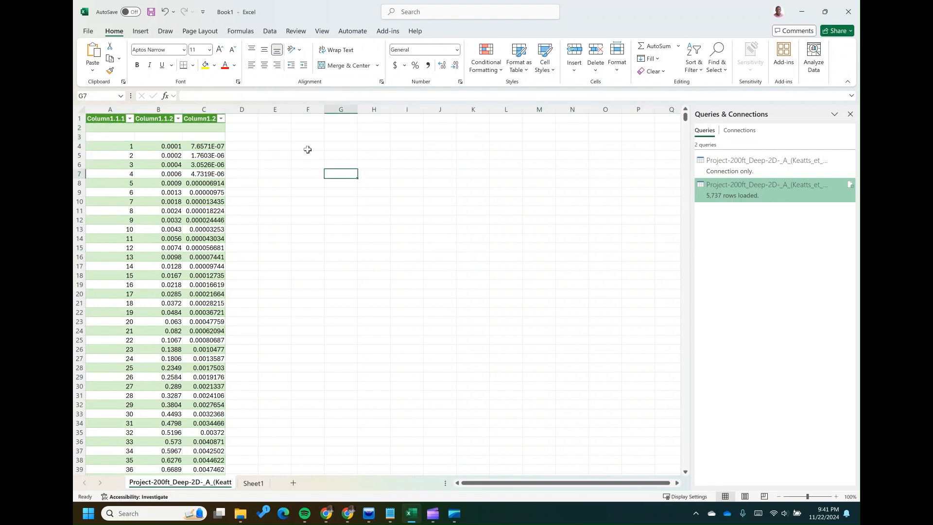
Insert a Scatter with Smooth Lines chart and add a data series with X values B4:B5738.
{"action": "left_click", "coordinate": [140, 31]}
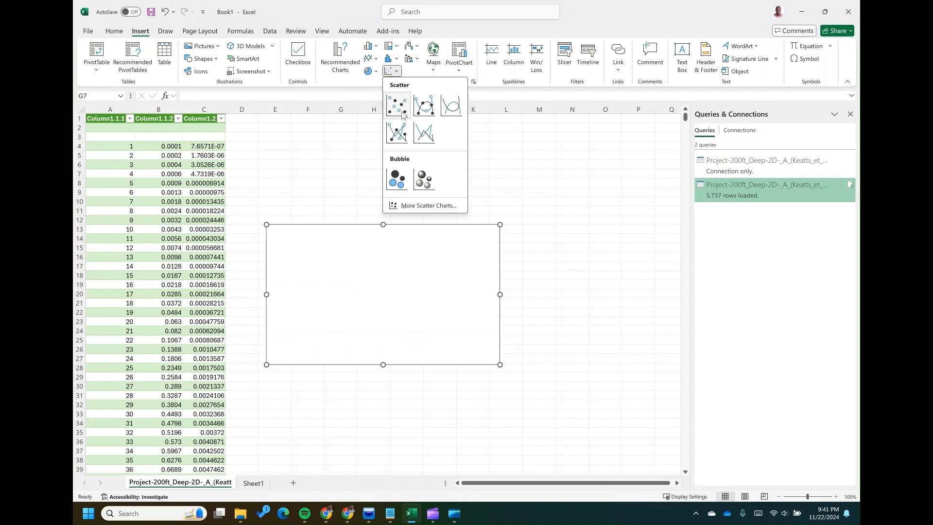
{"action": "left_click", "coordinate": [452, 106]}
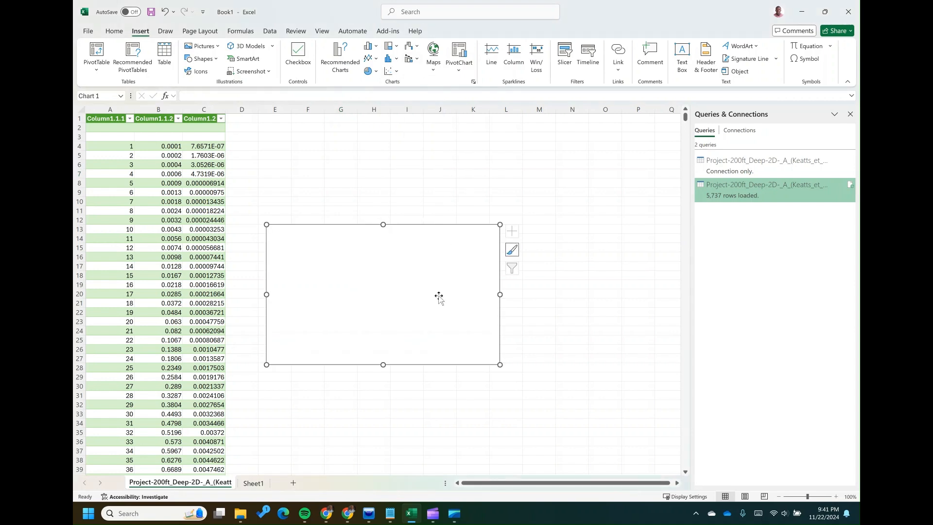
{"action": "left_click", "coordinate": [577, 57]}
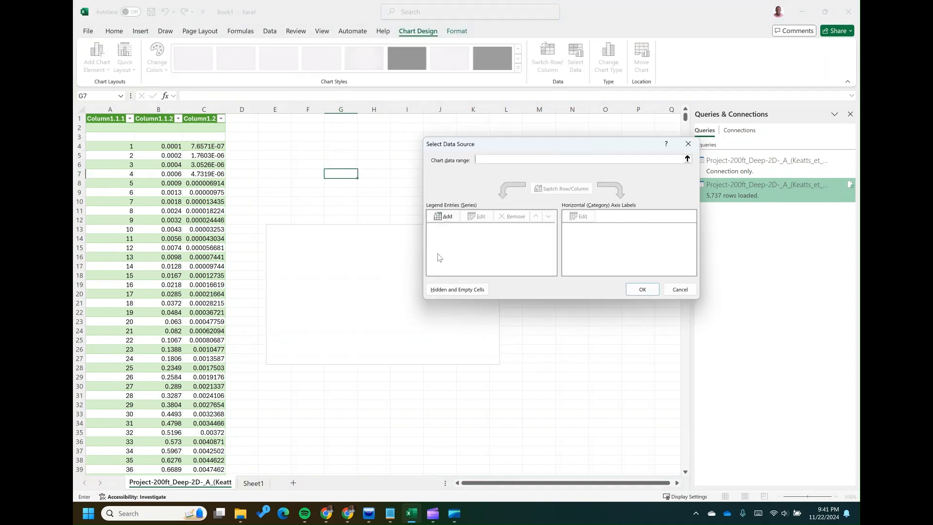
{"action": "left_click", "coordinate": [444, 272]}
{"action": "left_click", "coordinate": [511, 220]}
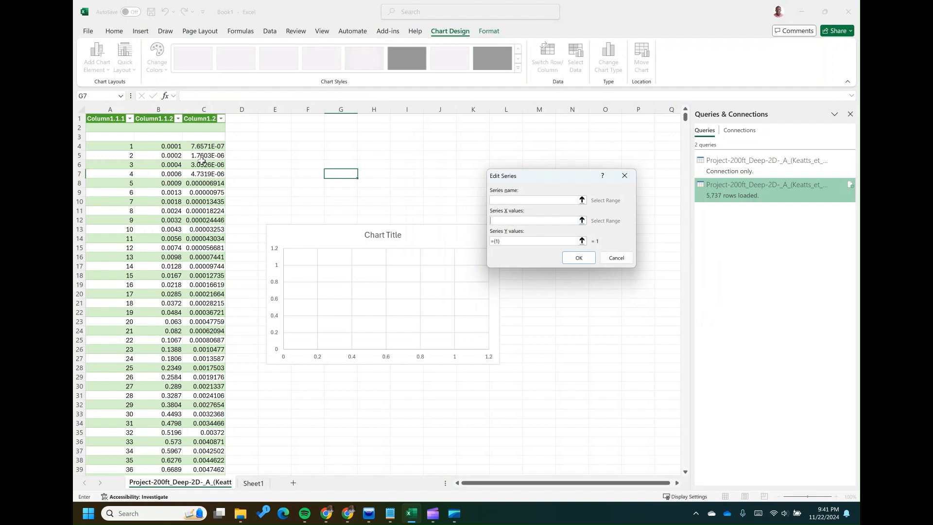
{"action": "left_click", "coordinate": [173, 146]}
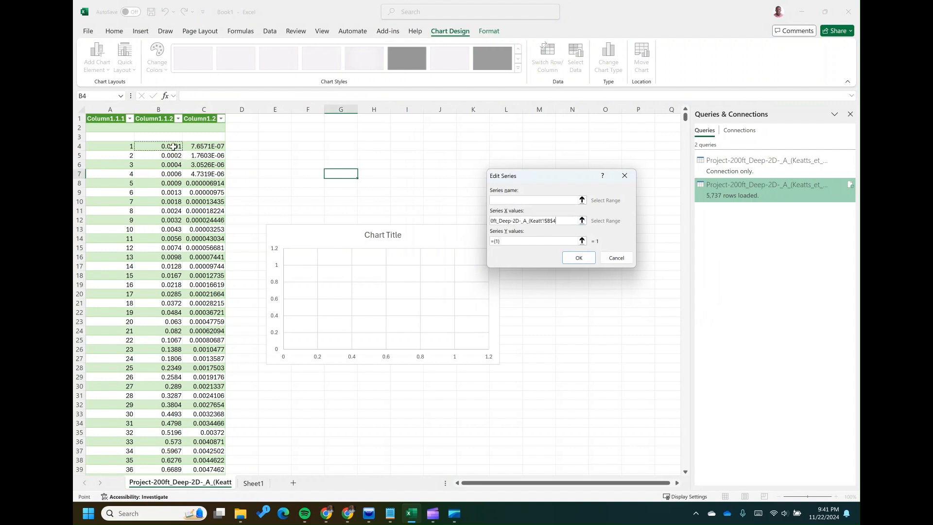
{"action": "key", "text": "ctrl+shift+Down"}
Set the series Y values to C4:C5738 and apply the chart's data selection.
{"action": "left_click", "coordinate": [520, 241]}
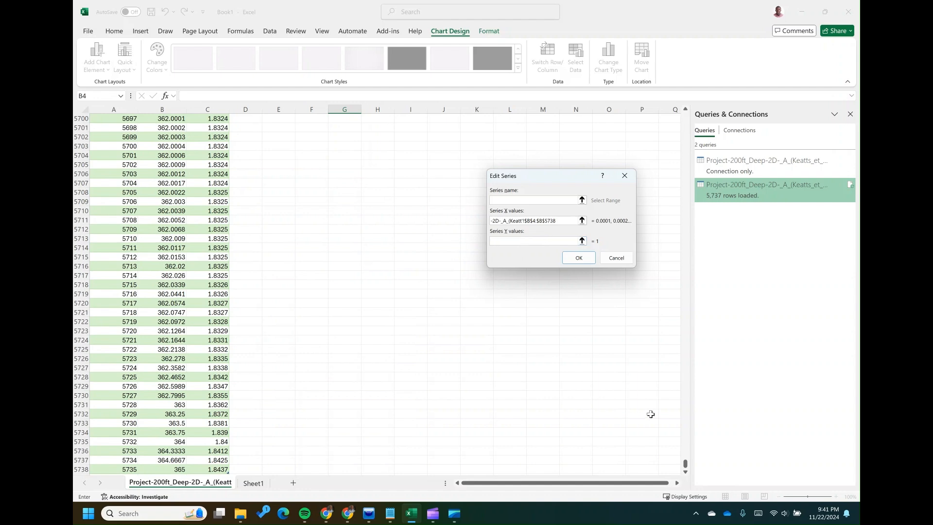
{"action": "left_click_drag", "start_coordinate": [685, 461], "coordinate": [547, 149]}
{"action": "left_click", "coordinate": [207, 147]}
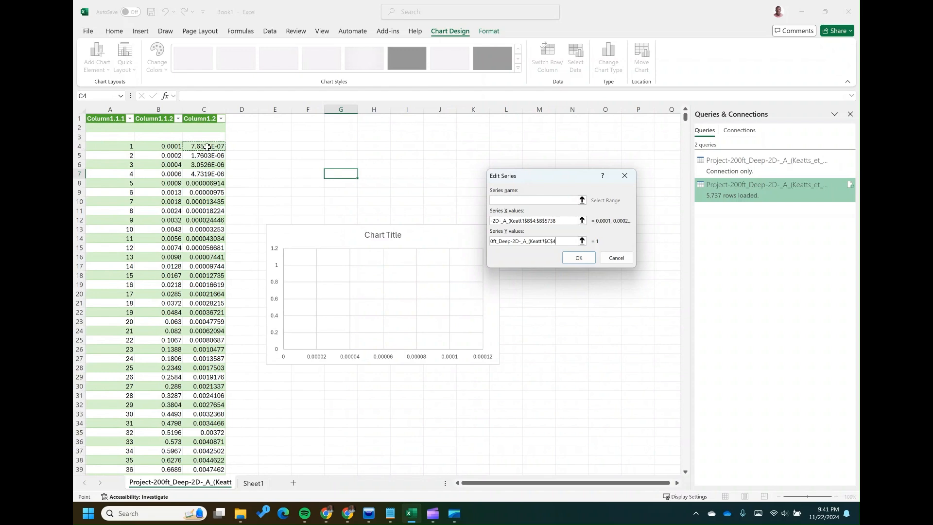
{"action": "key", "text": "ctrl+shift+Down"}
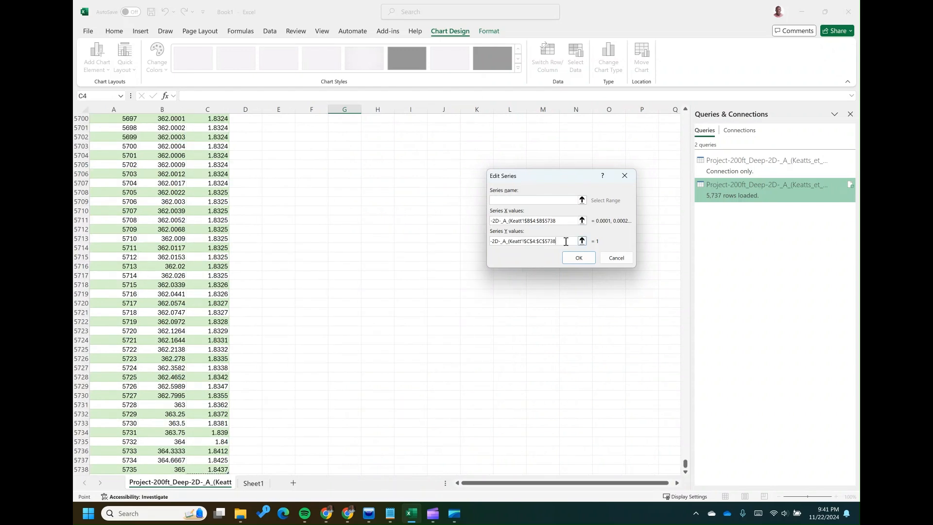
{"action": "left_click", "coordinate": [578, 257]}
{"action": "left_click", "coordinate": [642, 290]}
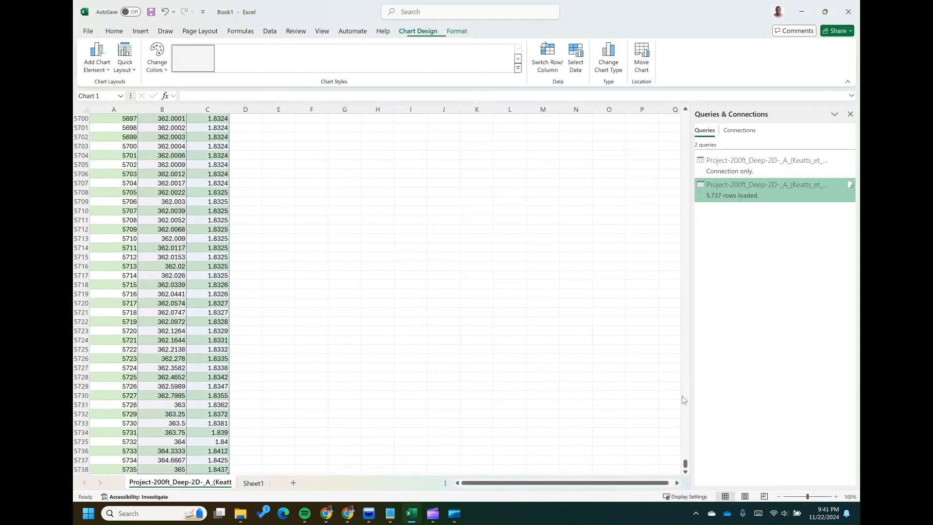
{"action": "left_click_drag", "start_coordinate": [685, 464], "coordinate": [685, 116]}
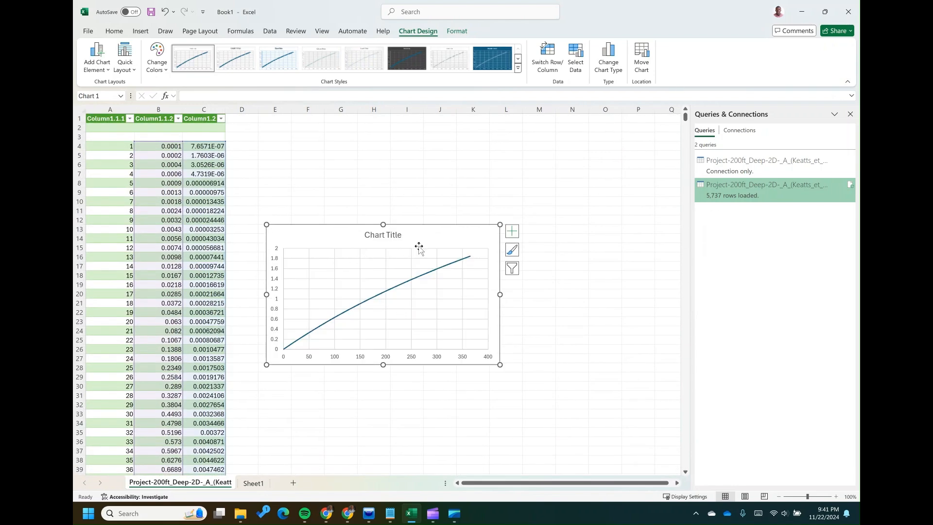
Enlarge the scatter chart to cover about E7:O27 and delete its chart title.
{"action": "left_click_drag", "start_coordinate": [500, 224], "coordinate": [611, 170]}
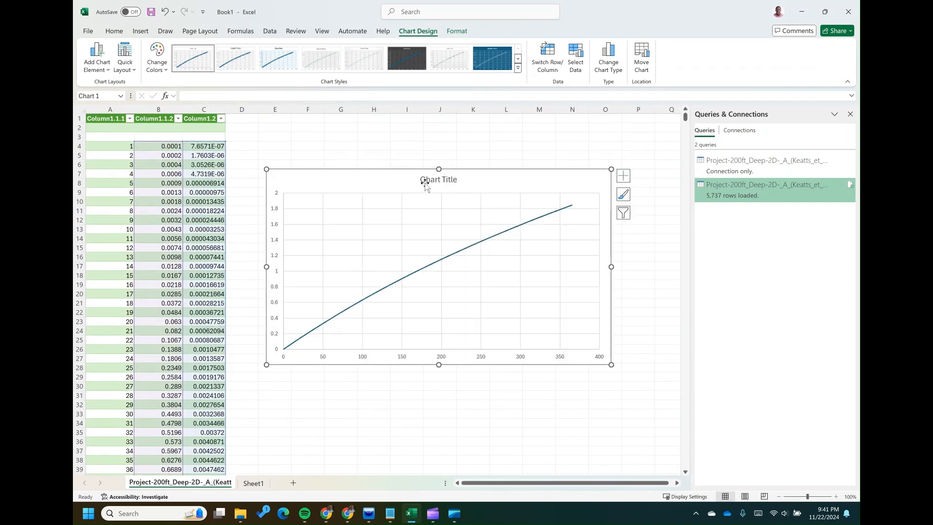
{"action": "left_click", "coordinate": [433, 183]}
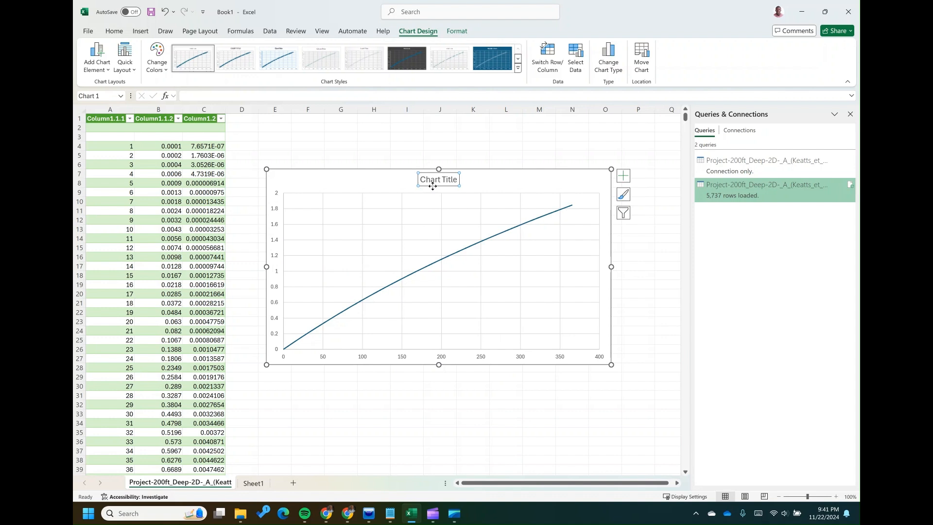
{"action": "key", "text": "Delete"}
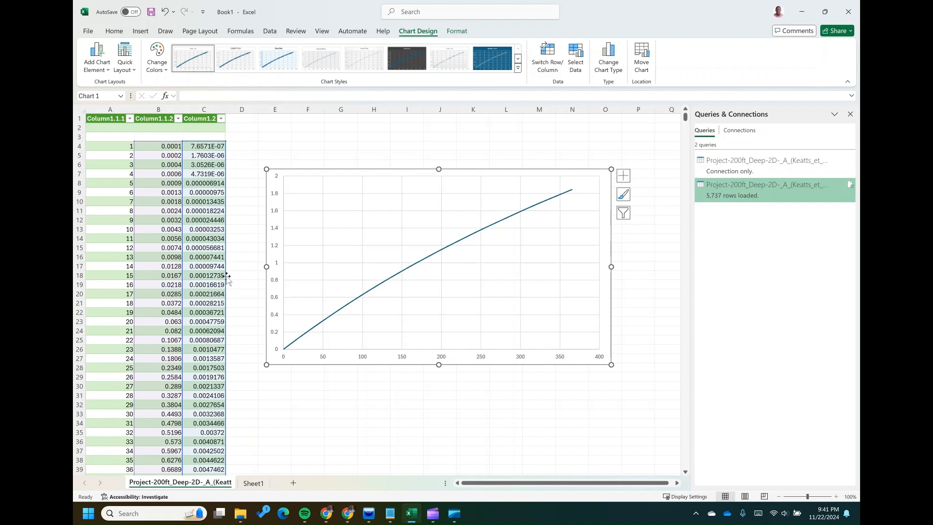
{"action": "left_click", "coordinate": [361, 413]}
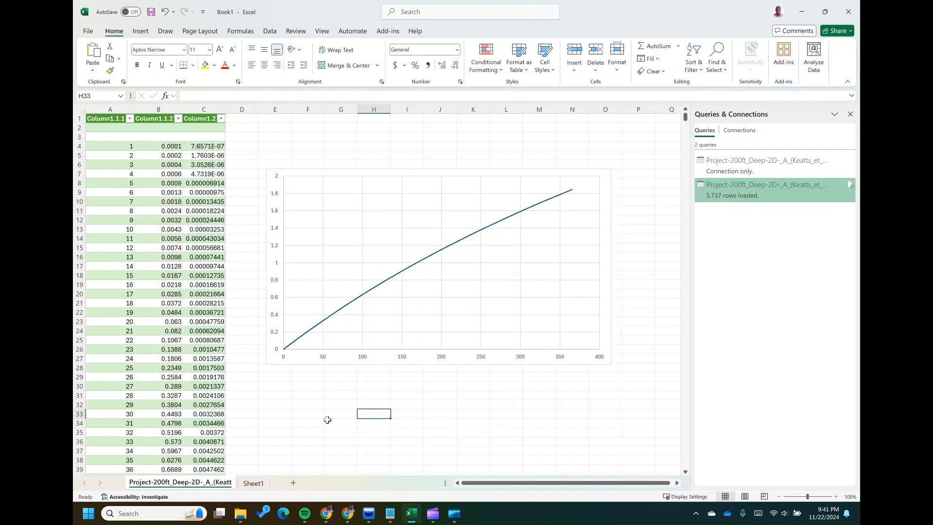